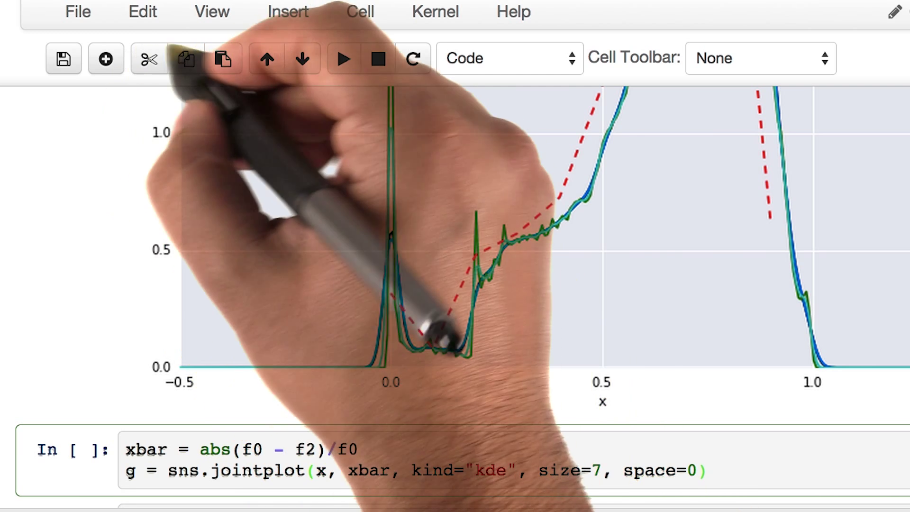
Execute the cell computing xbar = abs(f0 - f2)/f0 and the seaborn KDE joint plot of x and xbar
{"action": "key", "text": "shift+Return"}
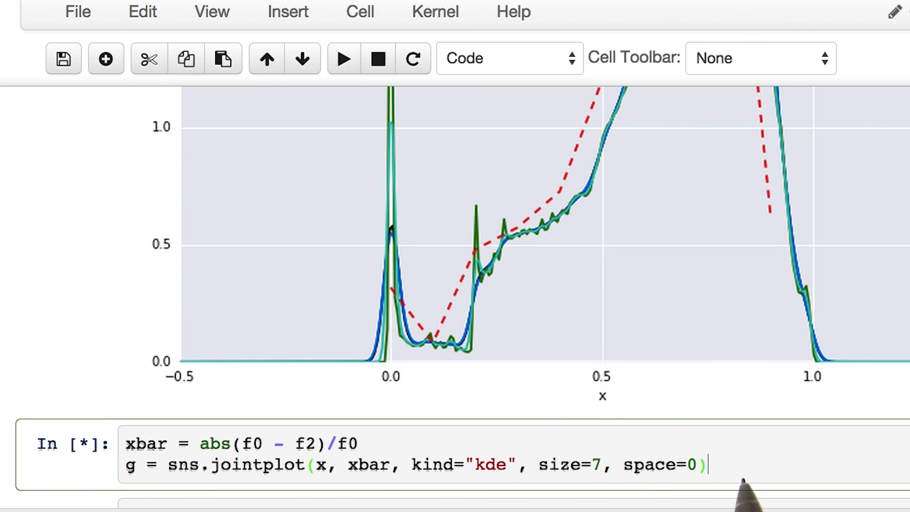